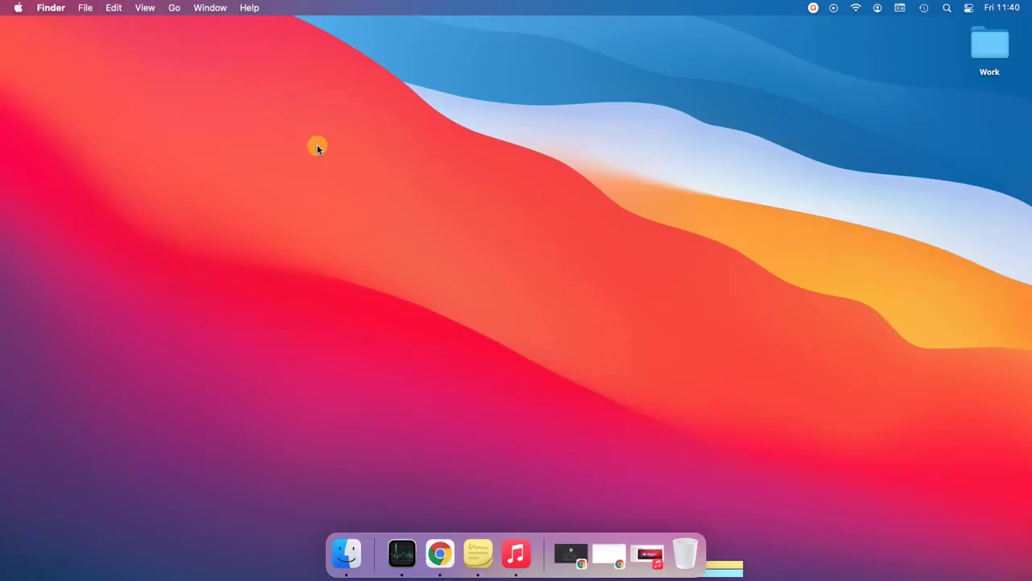
- Open System Preferences' Internet Accounts pane and select the iCloud account
{"action": "left_click", "coordinate": [17, 8]}
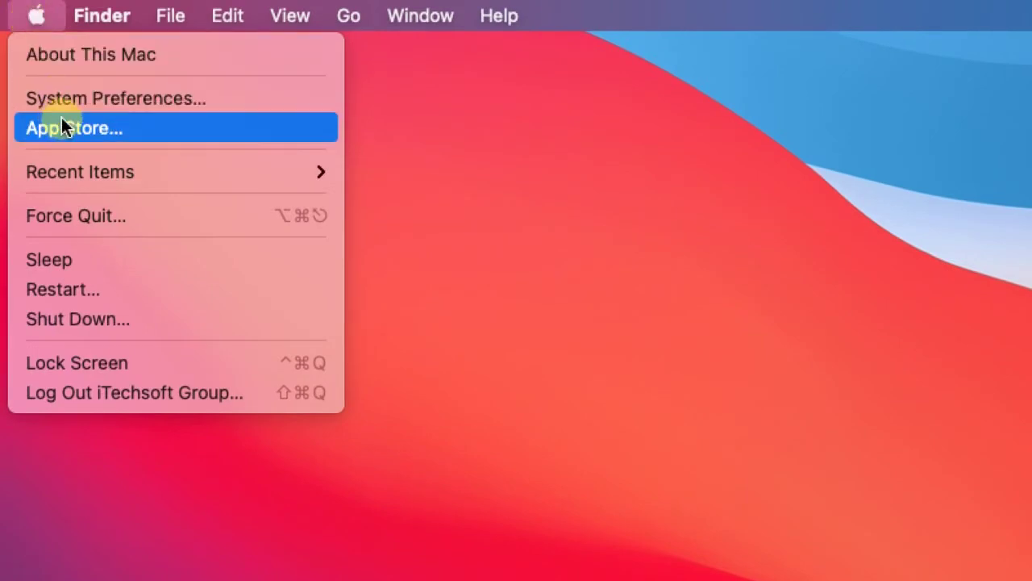
{"action": "left_click", "coordinate": [137, 103]}
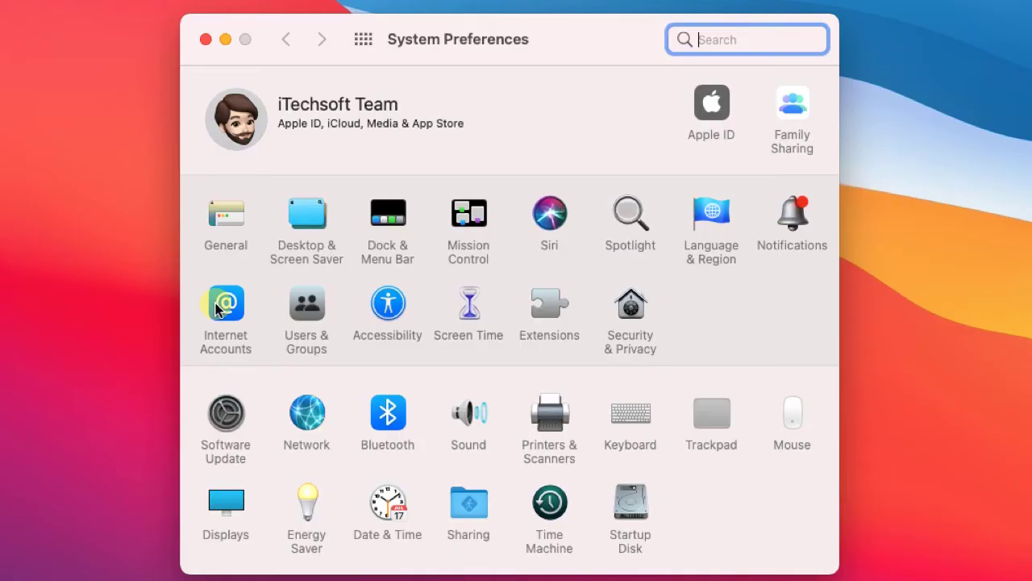
{"action": "left_click", "coordinate": [216, 310]}
{"action": "left_click", "coordinate": [265, 145]}
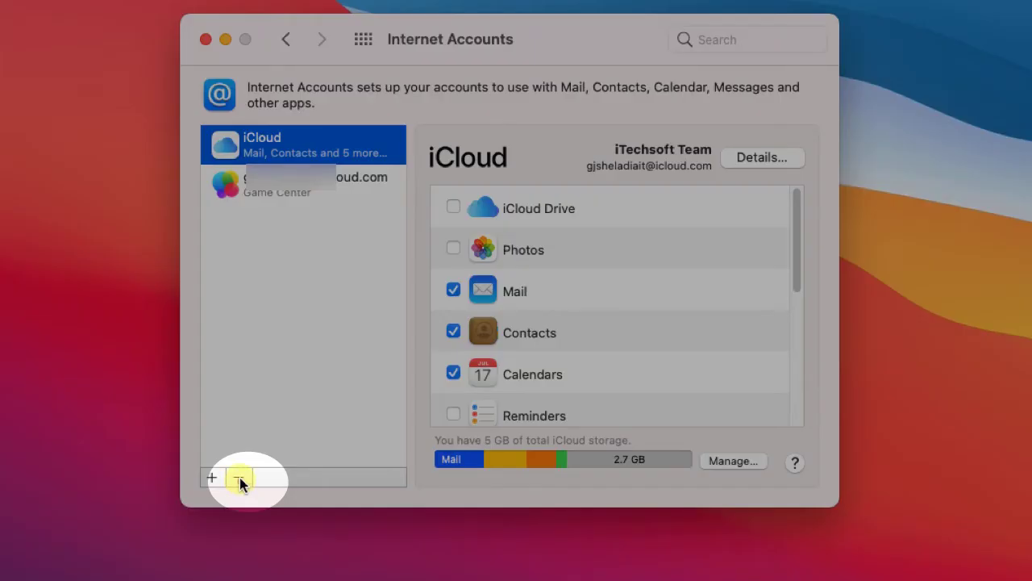
- Remove the iCloud account without keeping copies of Contacts, Keychain or Calendars
{"action": "left_click", "coordinate": [239, 479]}
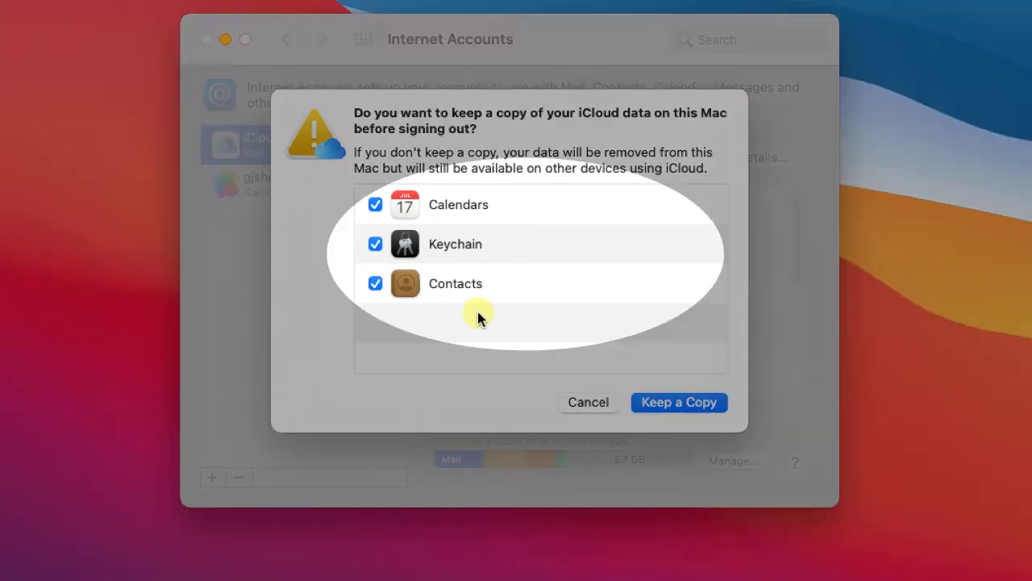
{"action": "left_click", "coordinate": [376, 284]}
{"action": "left_click", "coordinate": [375, 243]}
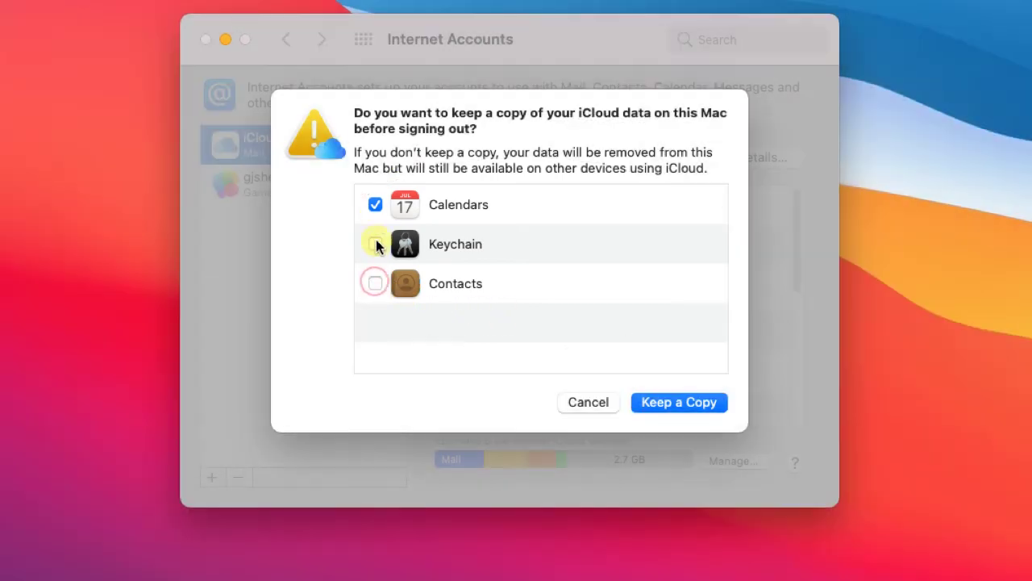
{"action": "left_click", "coordinate": [375, 205]}
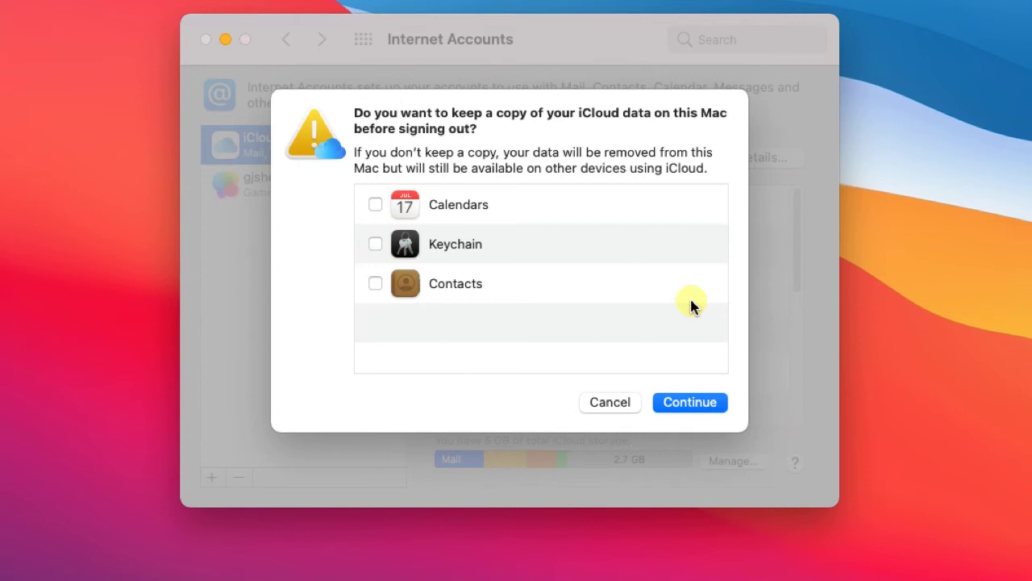
{"action": "left_click", "coordinate": [692, 405]}
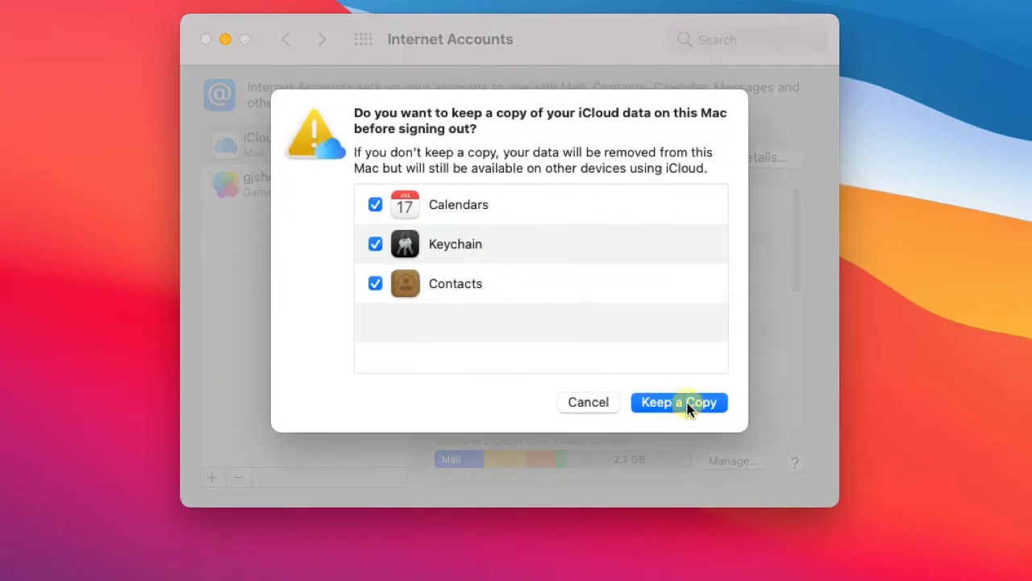
- Enter the Apple ID password to turn off Find My and finish sign-out
{"action": "left_click", "coordinate": [686, 403]}
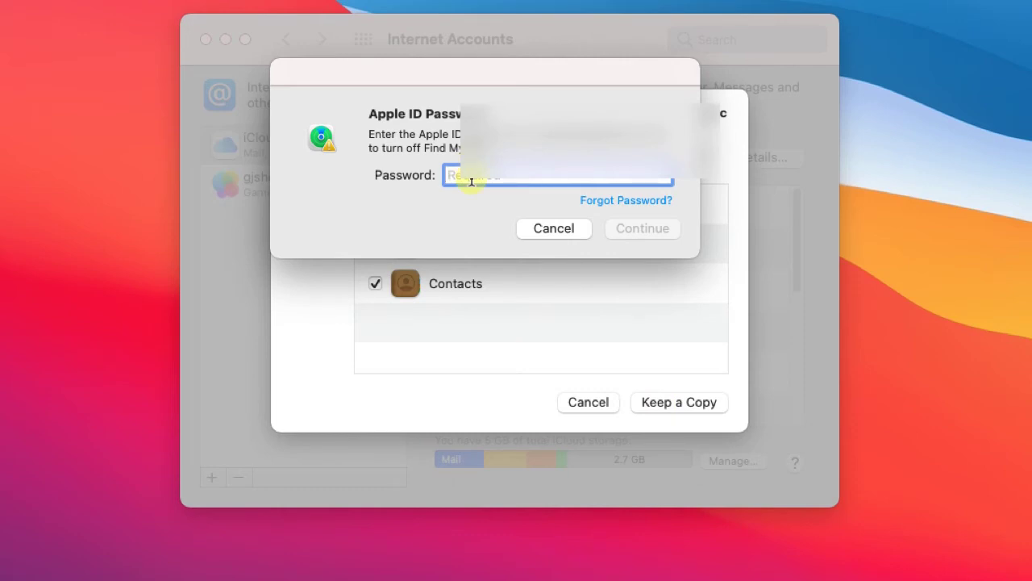
{"action": "type", "text": "•"}
{"action": "key", "text": "BackSpace"}
{"action": "type", "text": "•"}
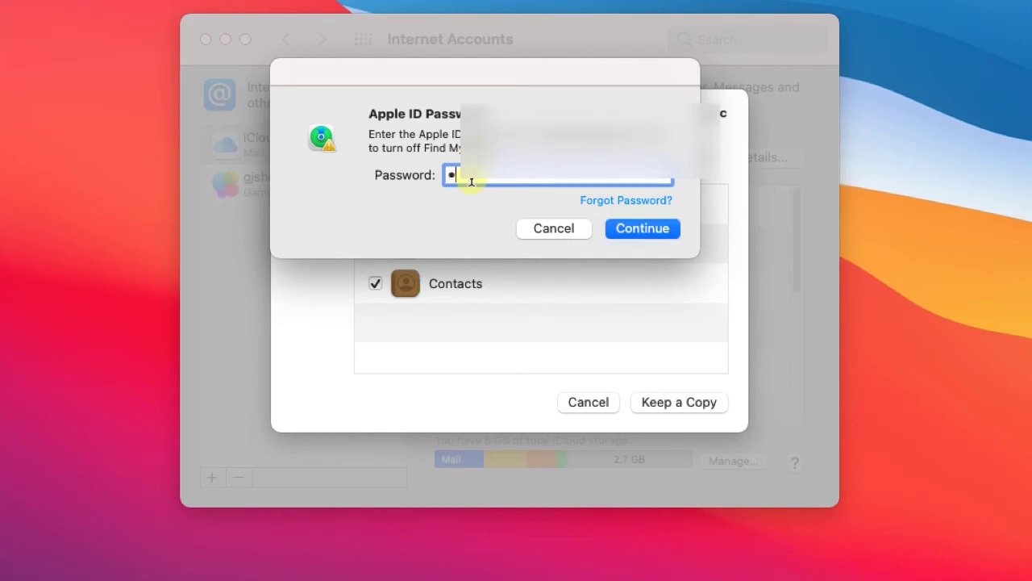
{"action": "type", "text": "•"}
{"action": "key", "text": "Return"}
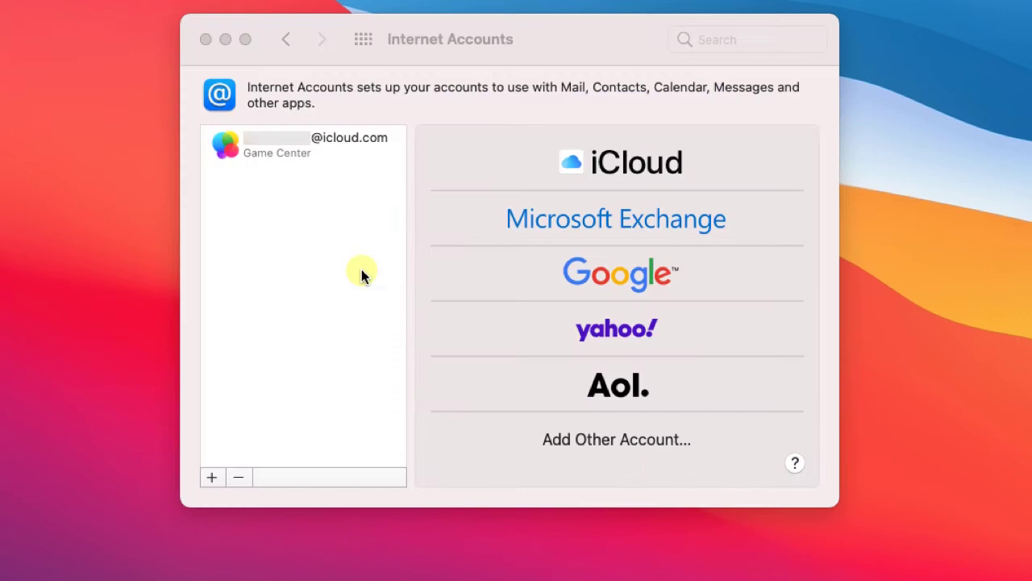
- Confirm the Apple ID overview shows signed out, then go back to the main preferences grid
{"action": "left_click", "coordinate": [371, 32]}
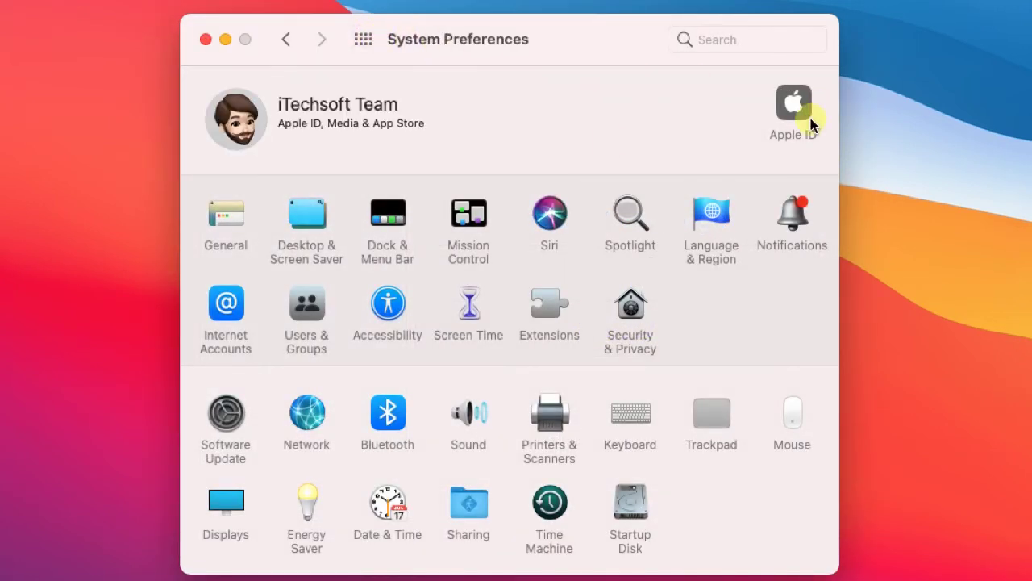
{"action": "left_click", "coordinate": [791, 103]}
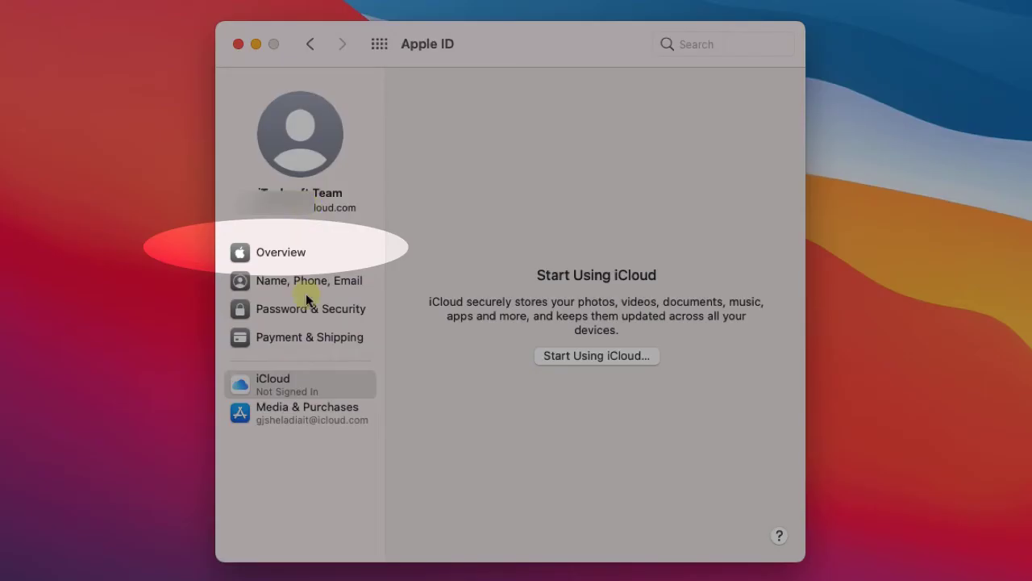
{"action": "left_click", "coordinate": [288, 252]}
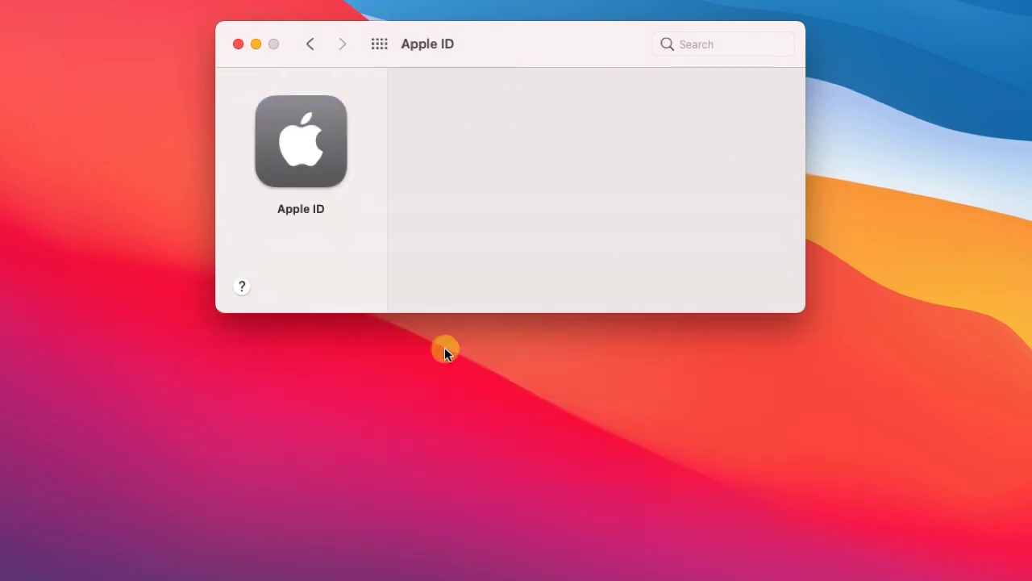
{"action": "left_click", "coordinate": [310, 44]}
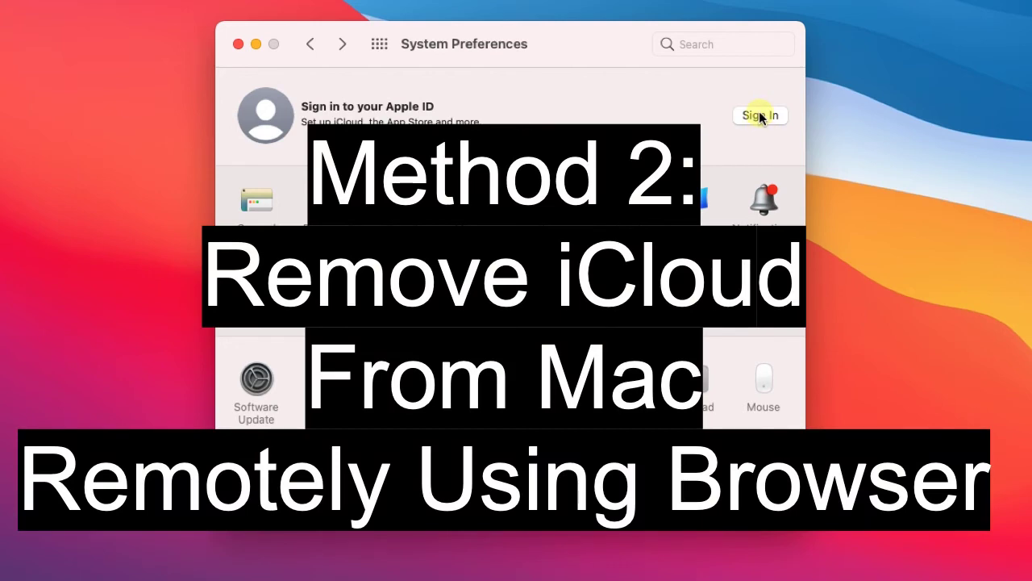
- Sign in to icloud.com with the Apple ID password
{"action": "left_click", "coordinate": [759, 116]}
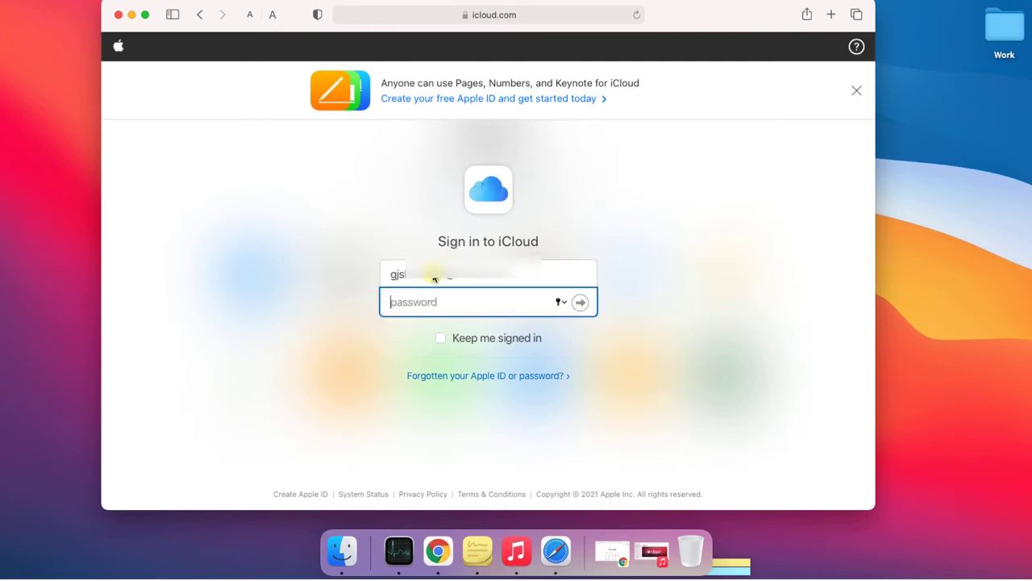
{"action": "type", "text": "•••••"}
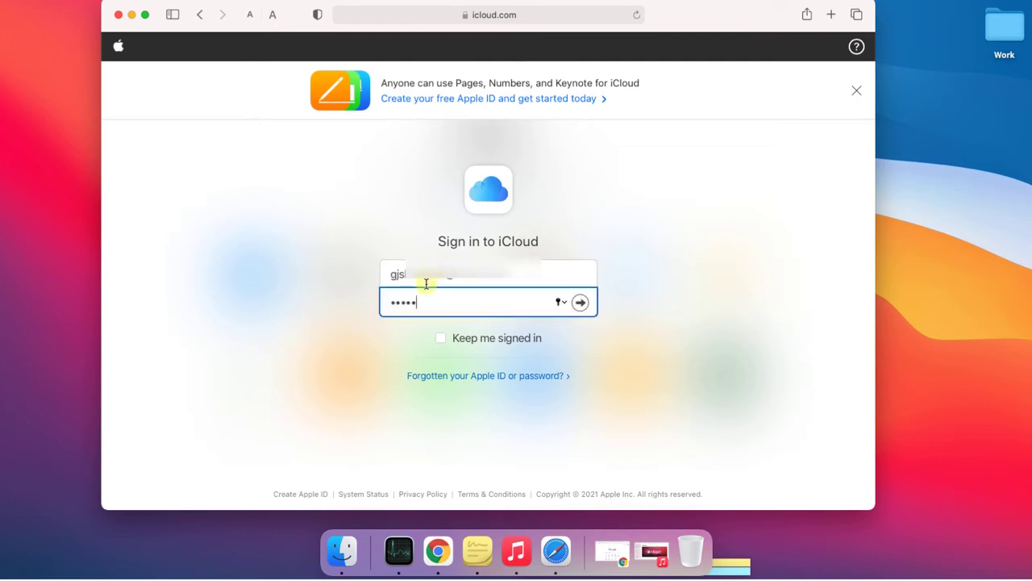
{"action": "type", "text": "••••••"}
{"action": "key", "text": "Return"}
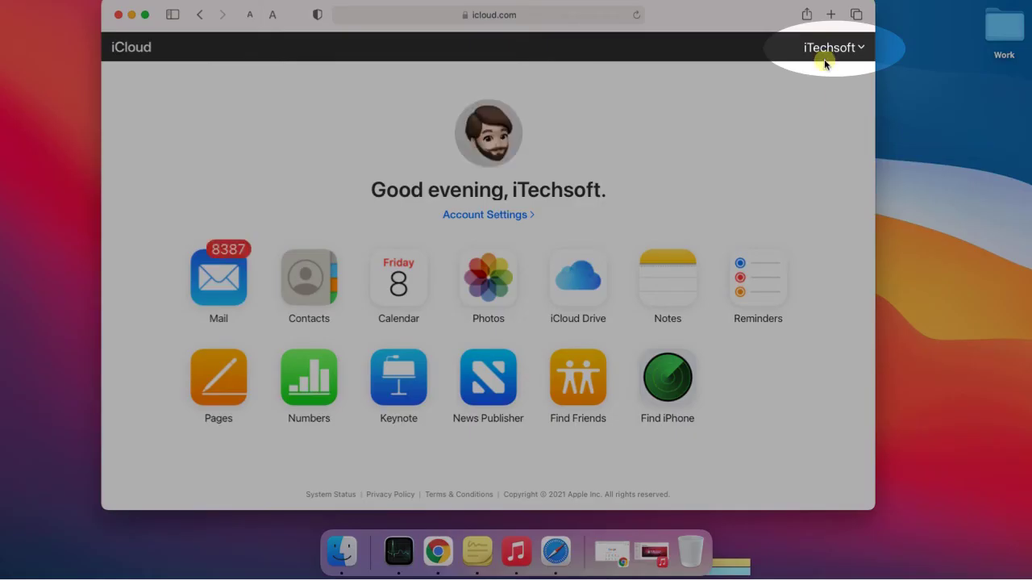
- In iCloud.com Account Settings, remove the Mac mini from My Devices
{"action": "left_click", "coordinate": [829, 48]}
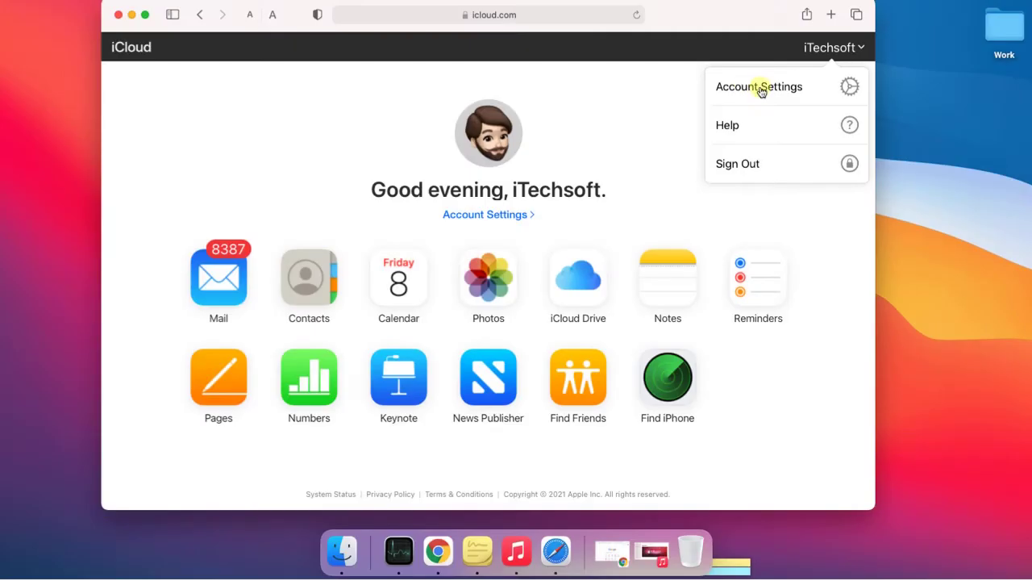
{"action": "left_click", "coordinate": [760, 89]}
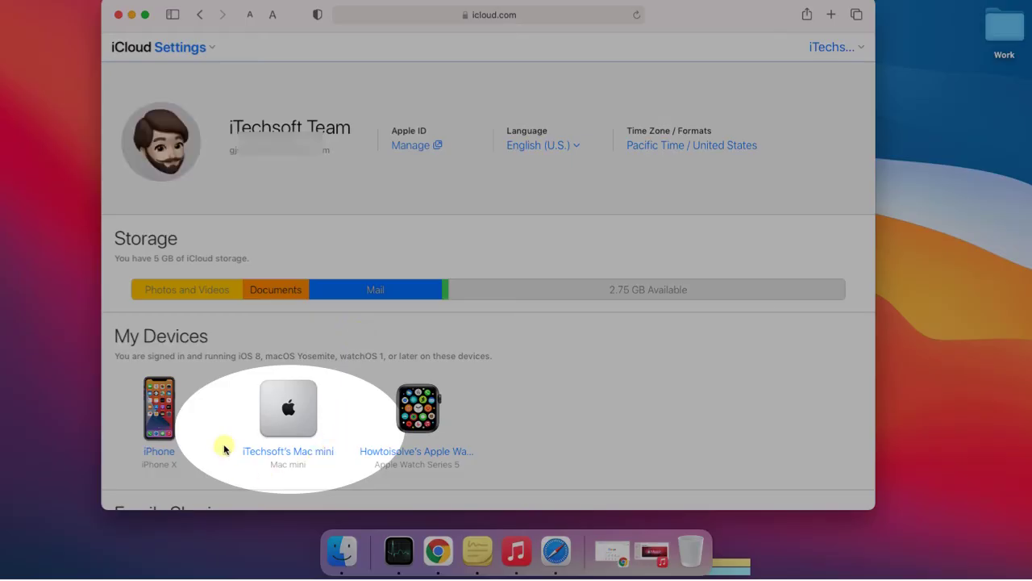
{"action": "left_click", "coordinate": [295, 424]}
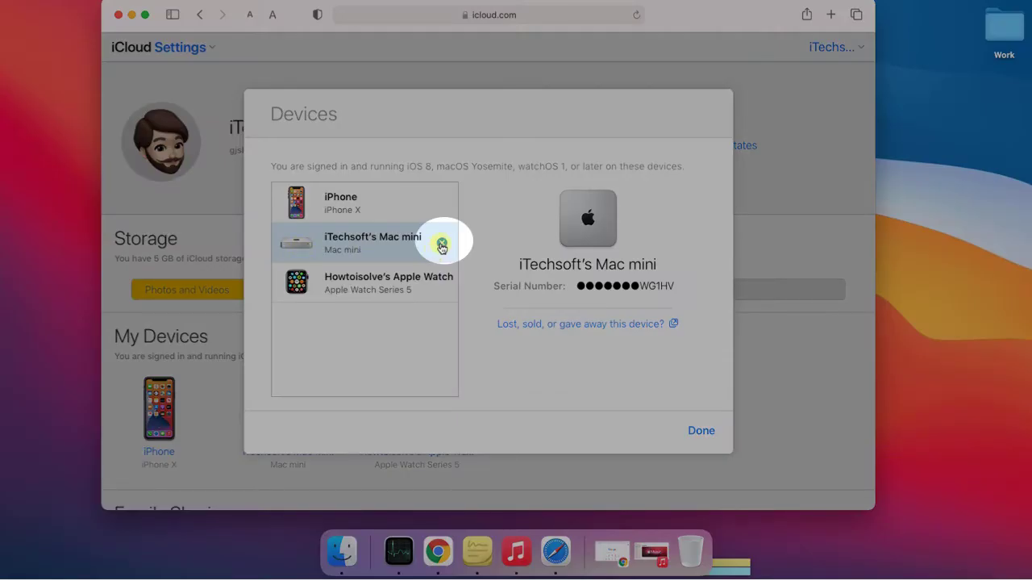
{"action": "left_click", "coordinate": [442, 244]}
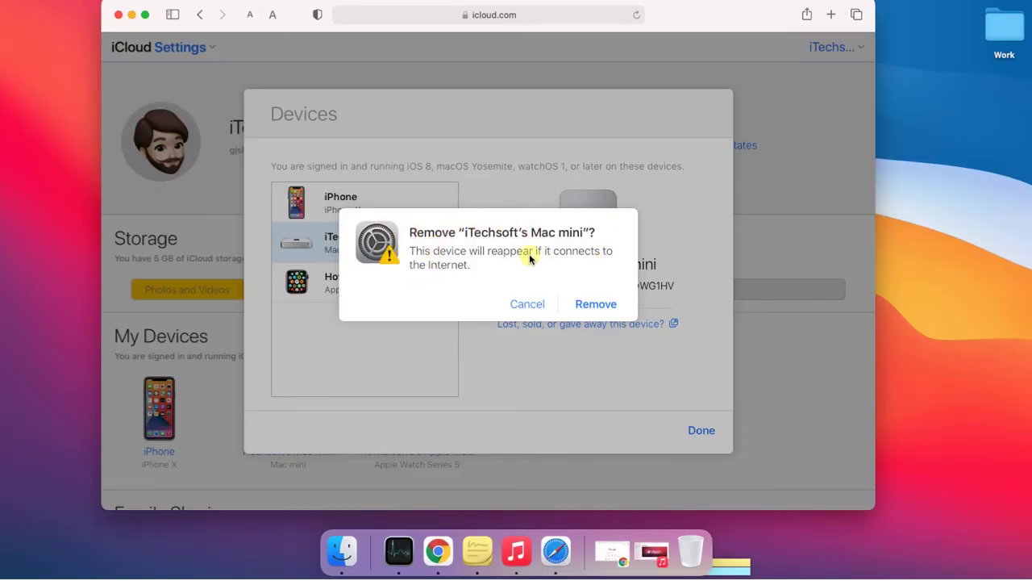
{"action": "left_click", "coordinate": [597, 309]}
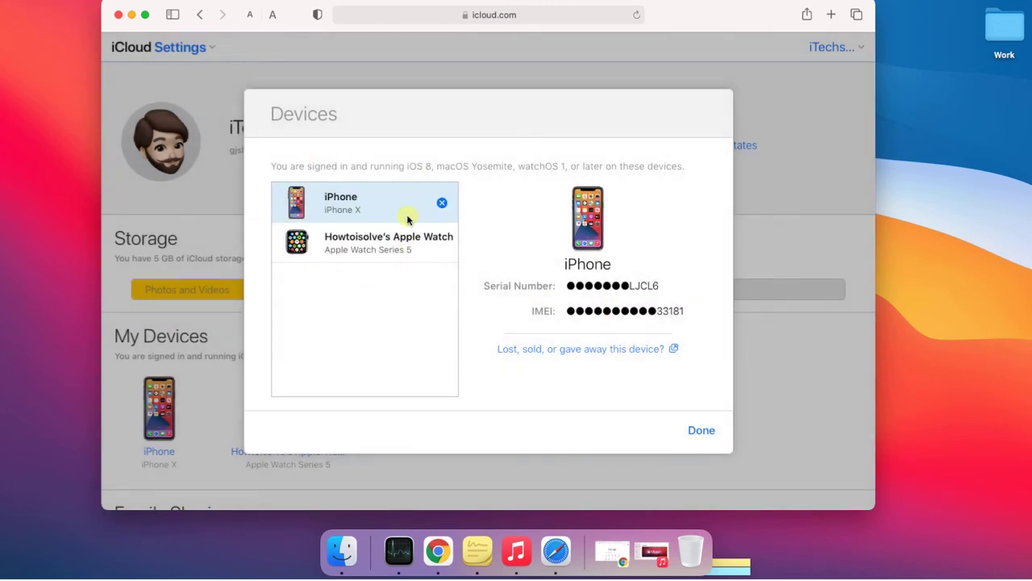
- Close the device details, leaving only the iPhone and Apple Watch listed
{"action": "left_click", "coordinate": [699, 434]}
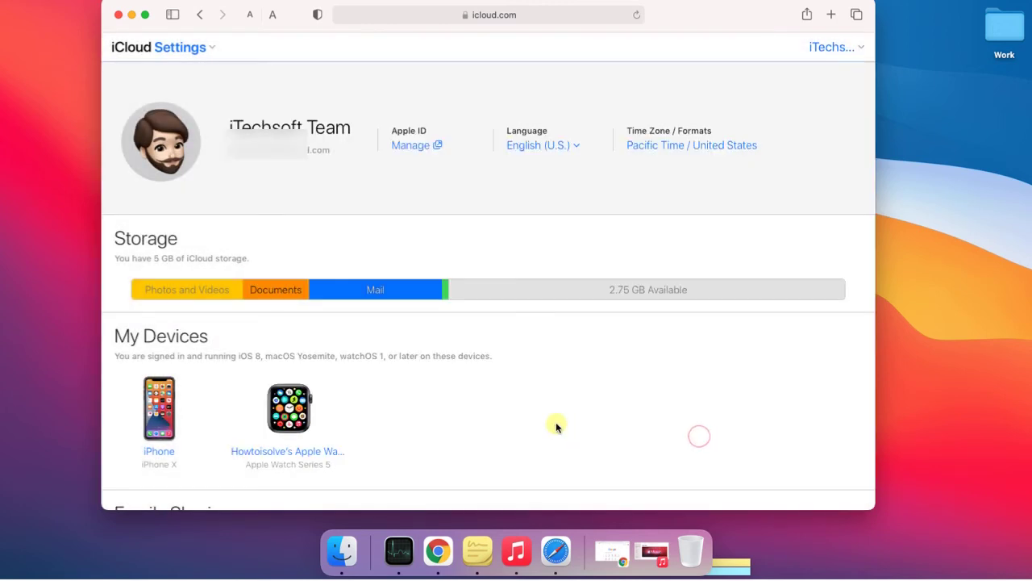